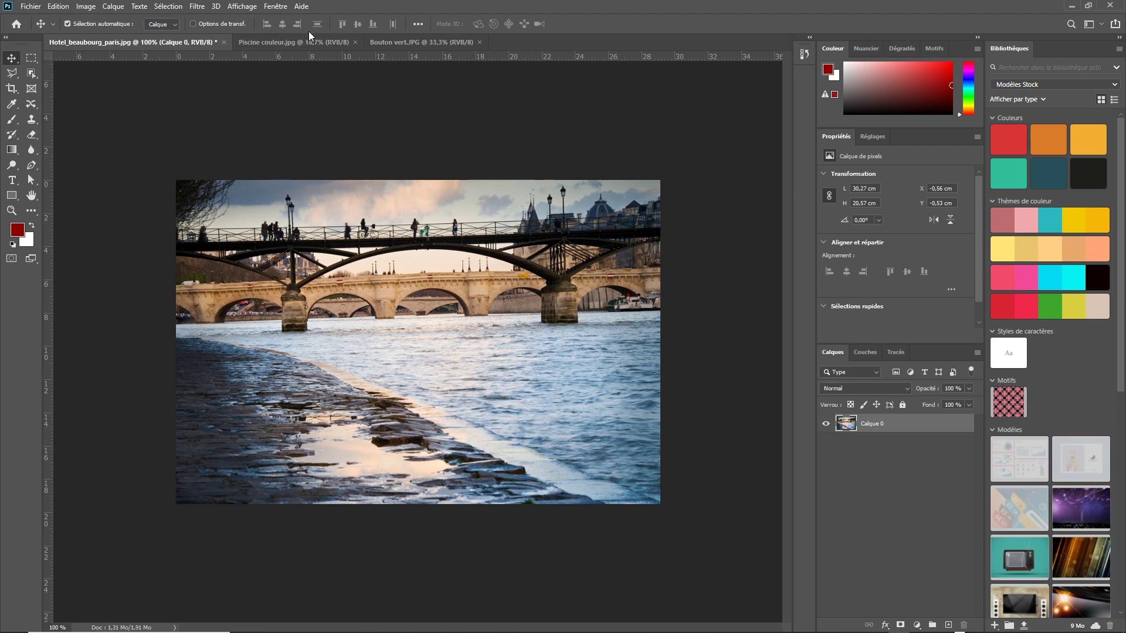
Step: Compare the tilted horizons in the open Hotel_beaubourg_paris.jpg, Piscine couleur.jpg and Bouton vert.JPG photos
left_click(332, 40)
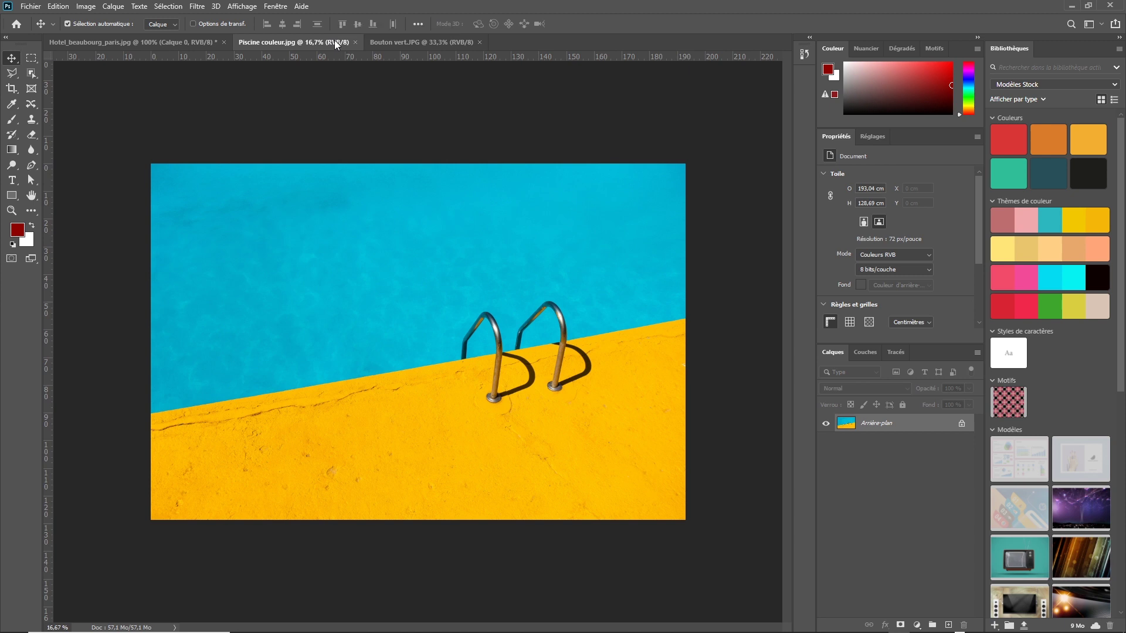
left_click(401, 42)
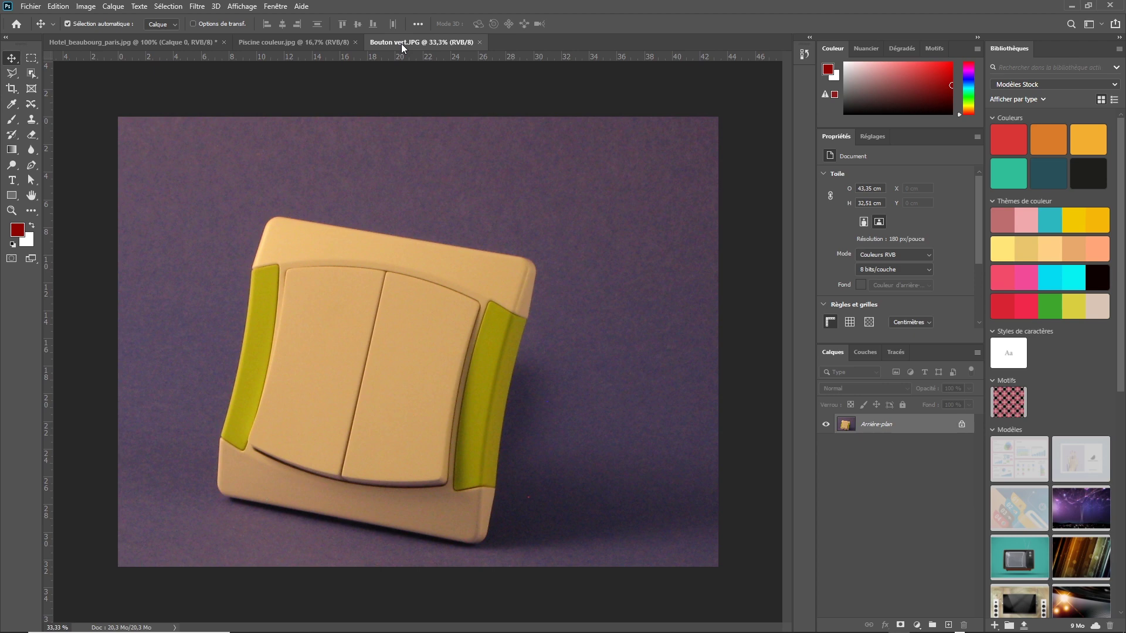
left_click(322, 43)
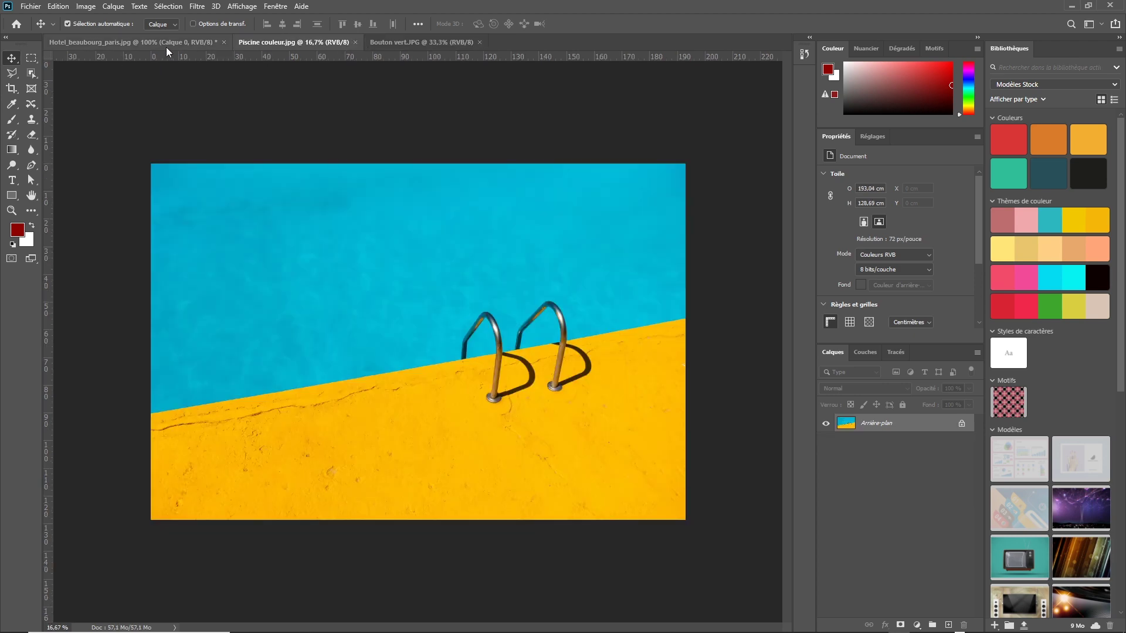
left_click(169, 47)
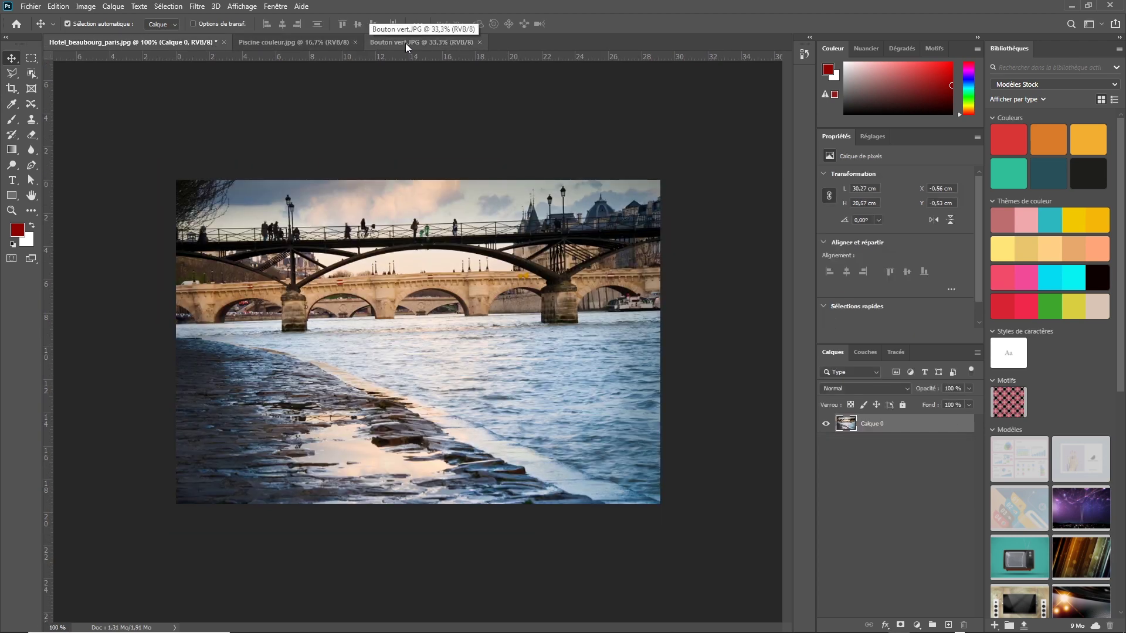
left_click(336, 42)
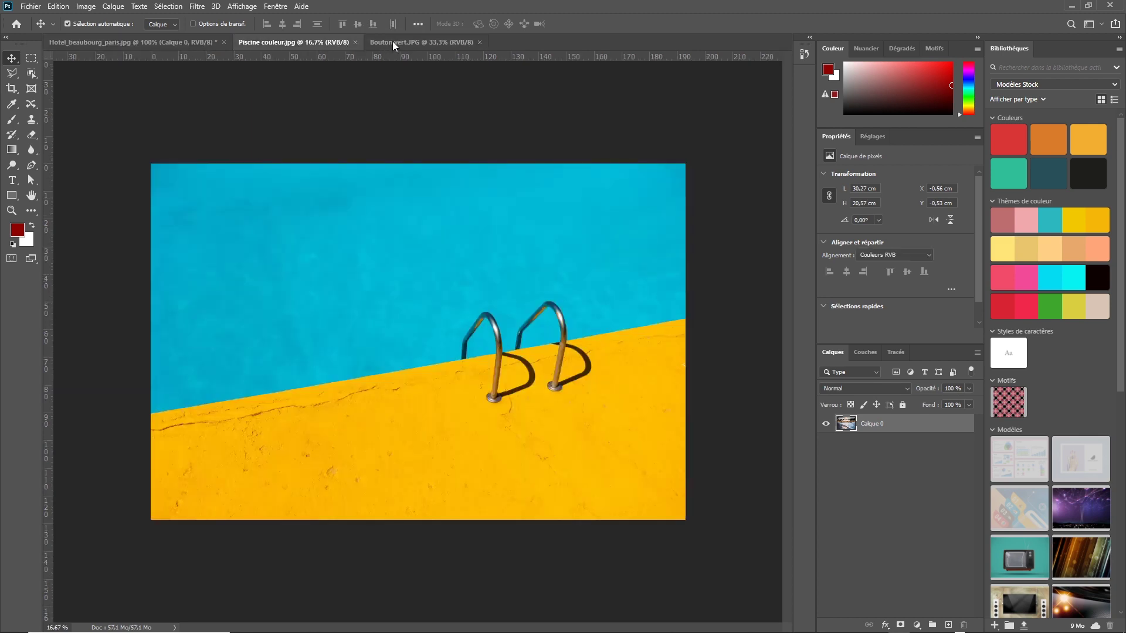
left_click(392, 41)
left_click(209, 40)
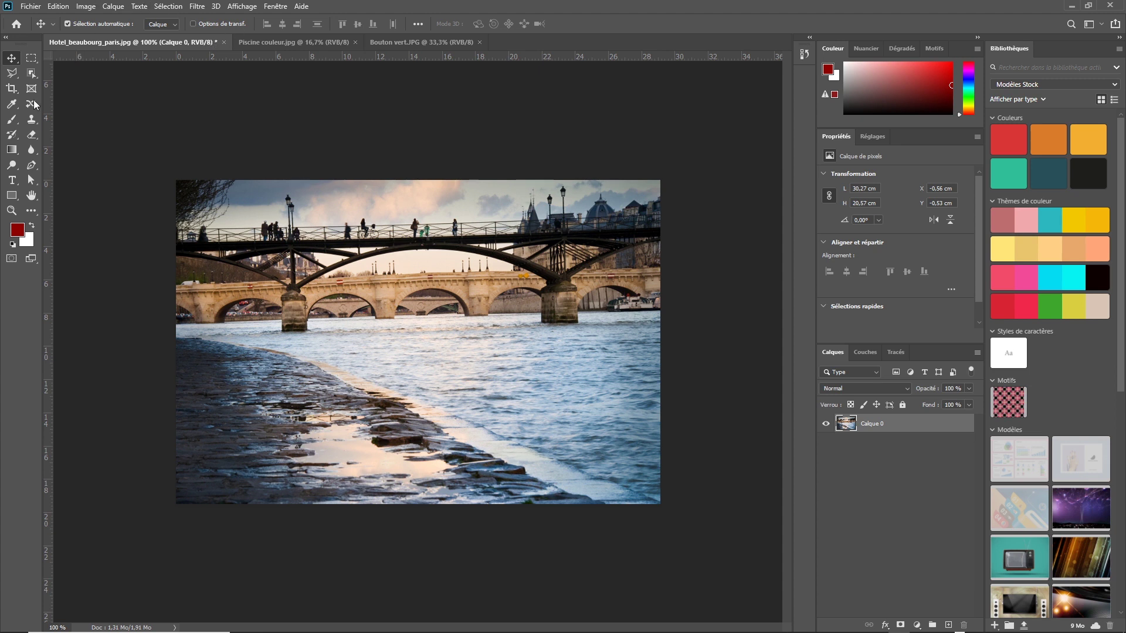
Step: Try to level the bridge photo by rotating it about 1° by hand with the Crop tool
left_click(12, 89)
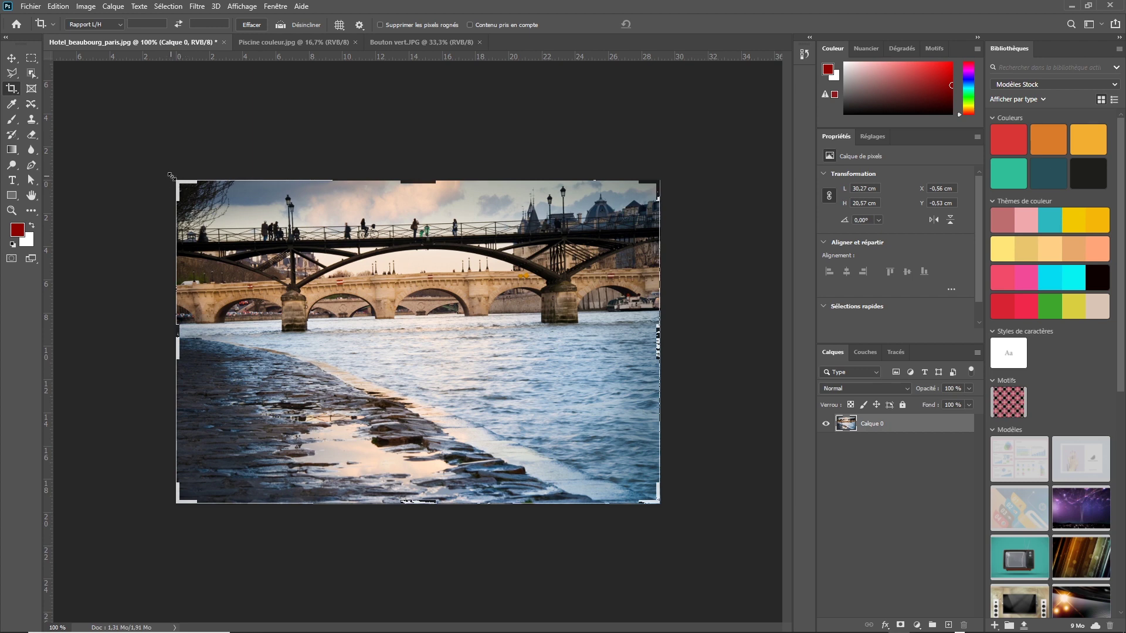
left_click_drag(169, 174, 178, 166)
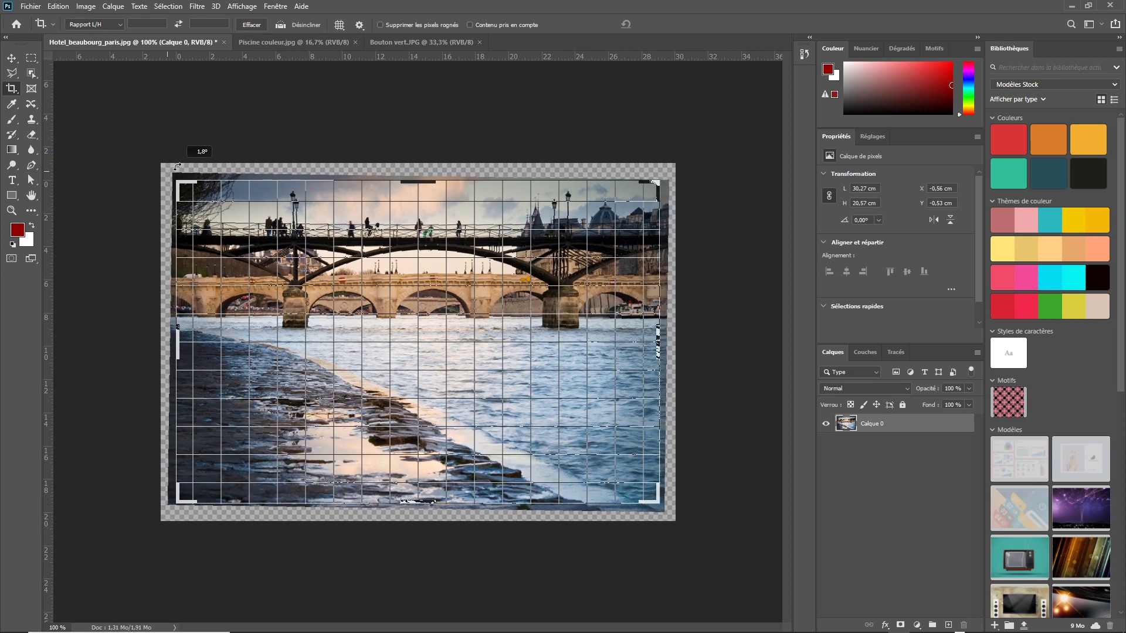
left_click_drag(177, 167, 177, 167)
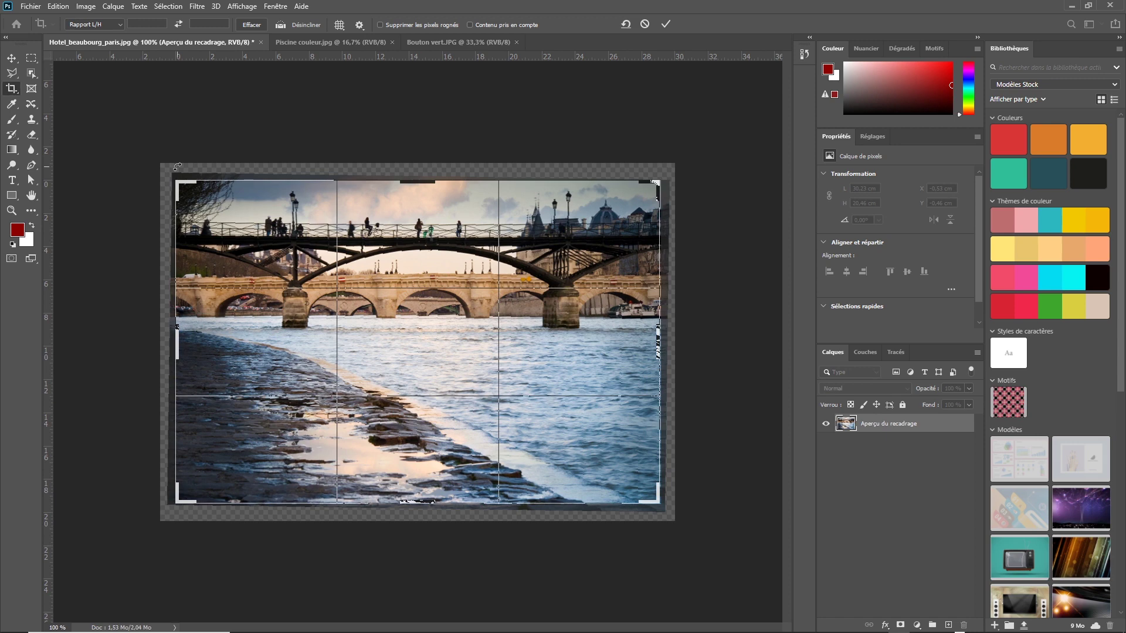
key("Return")
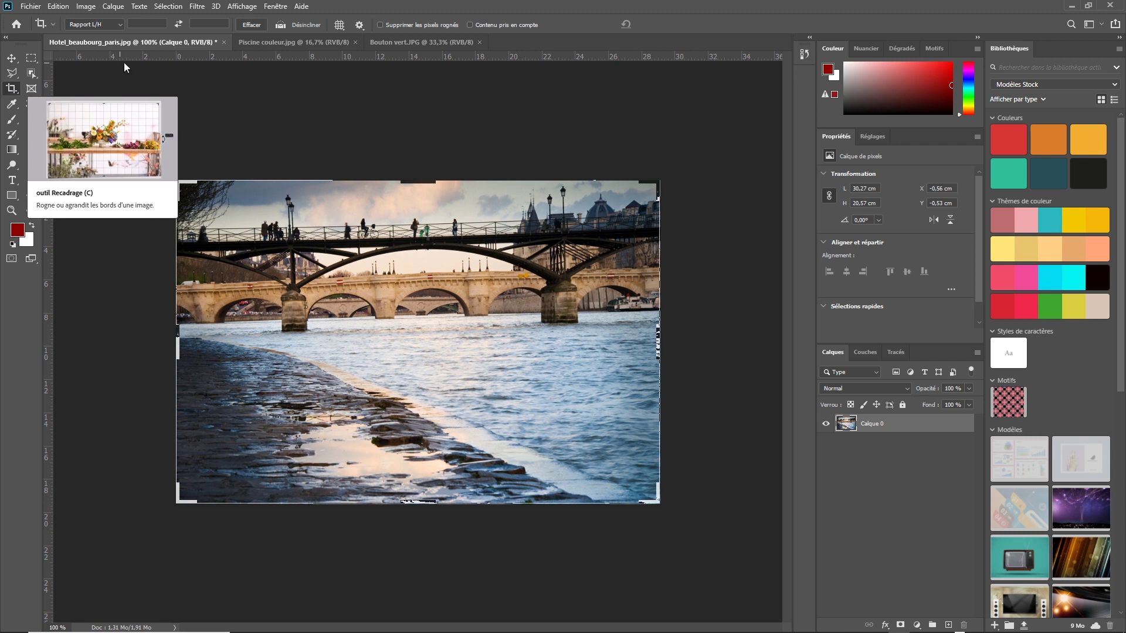
Step: Straighten the bridge photo with the Crop tool's Straighten option, using the footbridge deck as the horizontal reference, and apply the crop
left_click(285, 28)
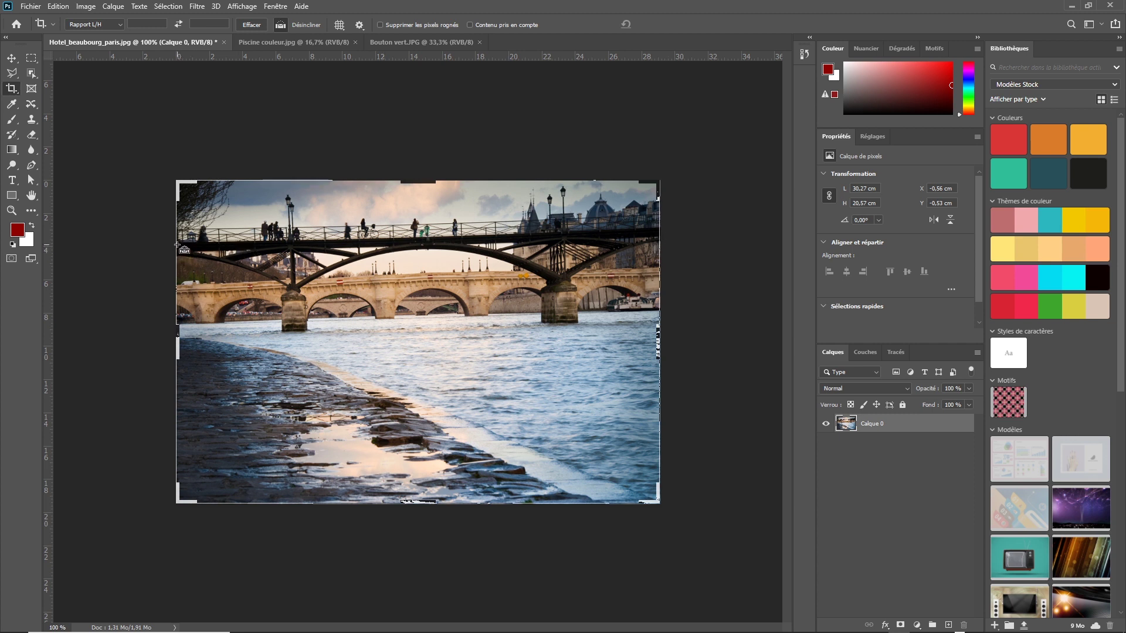
left_click_drag(177, 245, 661, 228)
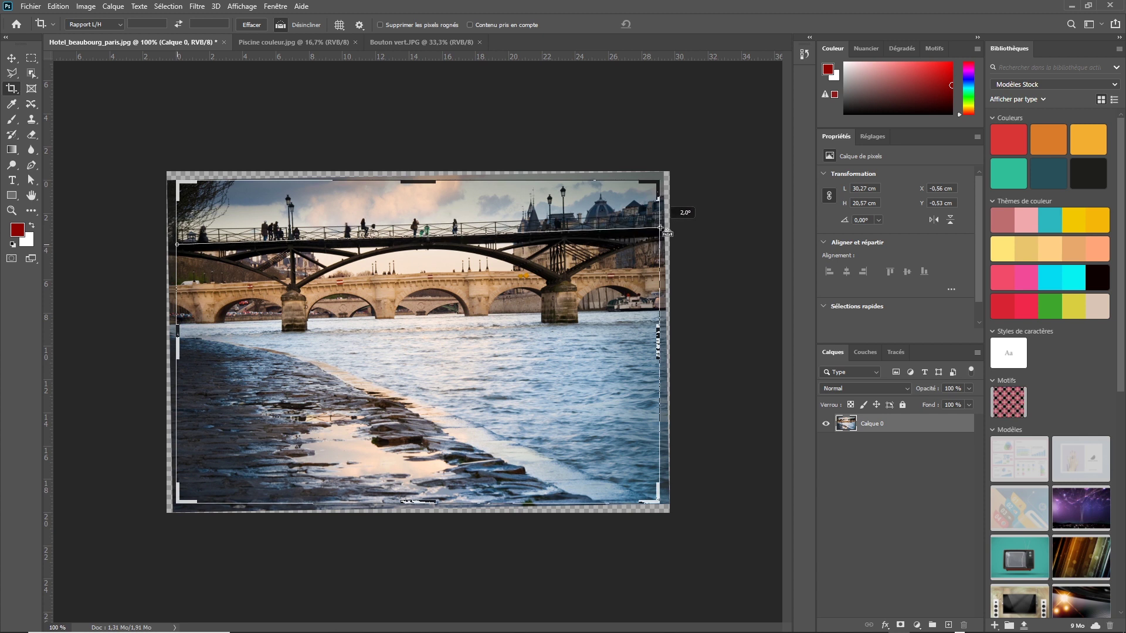
left_click_drag(660, 228, 661, 228)
left_click_drag(661, 229, 661, 228)
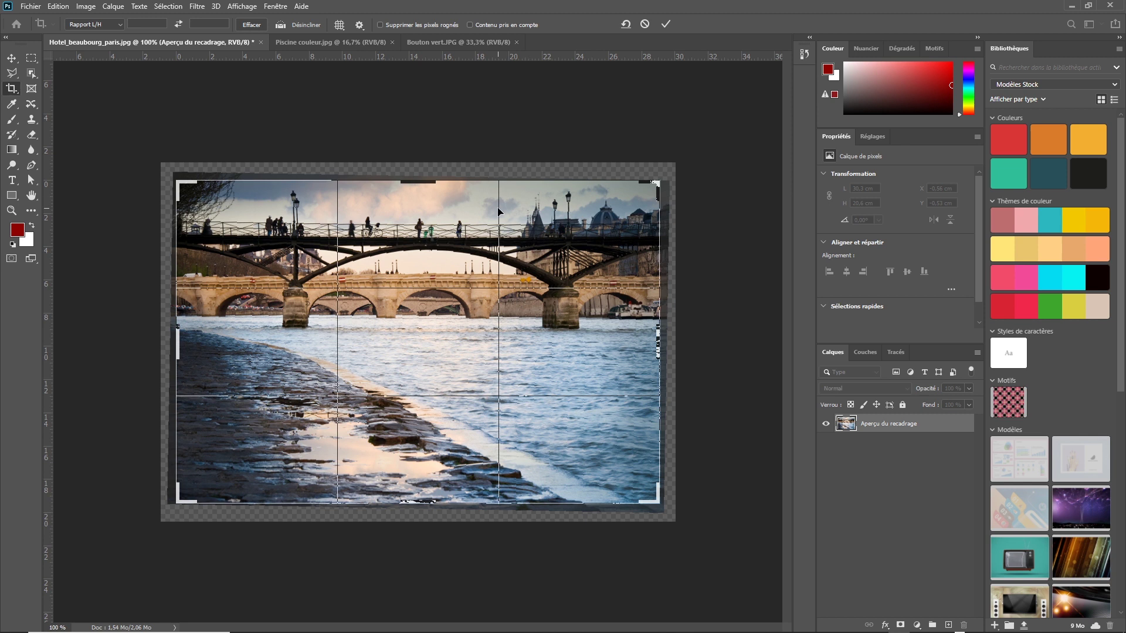
left_click(670, 23)
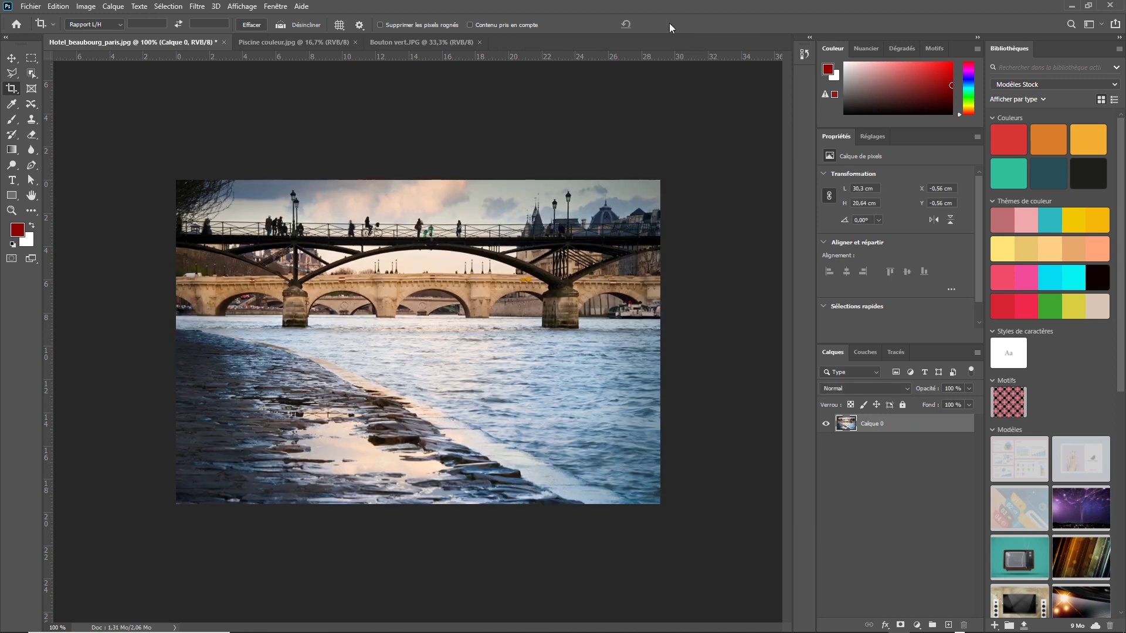
Step: Straighten Piscine couleur.jpg with the Straighten option, tracing the boundary between the blue water and the yellow poolside
left_click(319, 39)
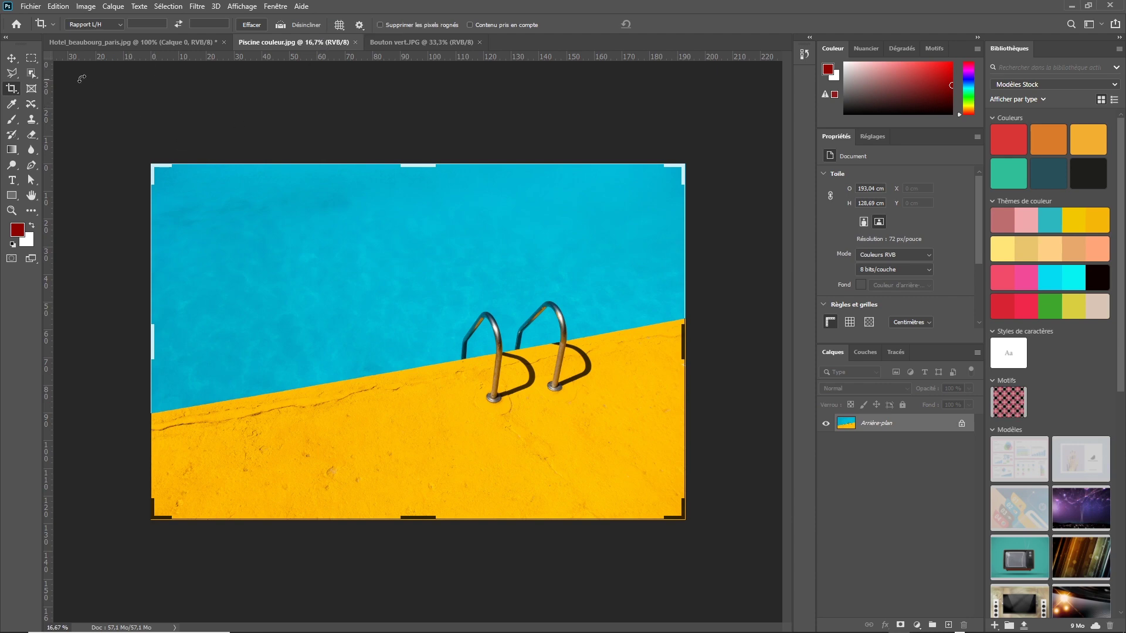
mouse_move(143, 158)
left_mouse_down()
mouse_move(176, 139)
mouse_move(136, 151)
left_mouse_up()
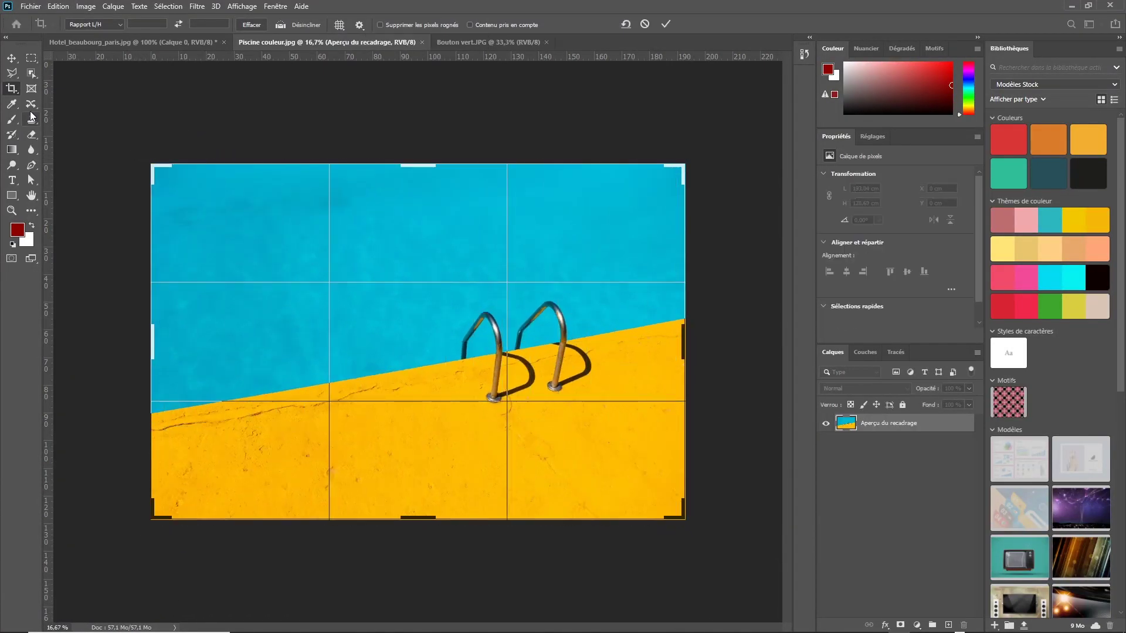
left_click(284, 24)
left_click_drag(153, 414, 703, 317)
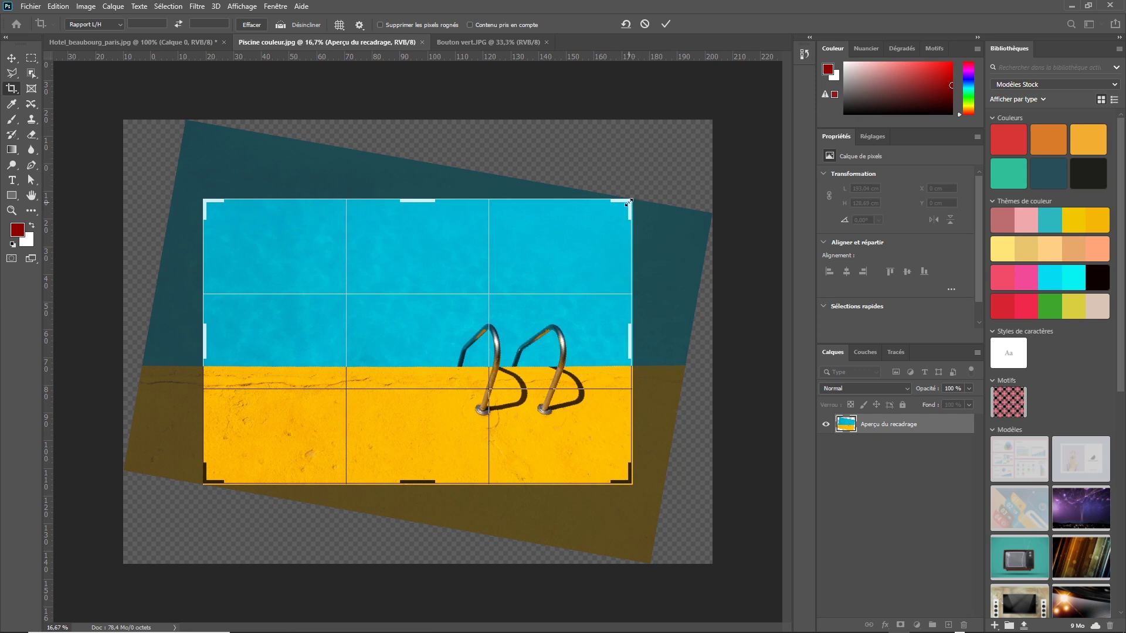
Step: Tighten the crop frame slightly around the straightened pool photo, keeping the Rapport L/H setting, and apply the crop
left_click_drag(629, 203, 628, 203)
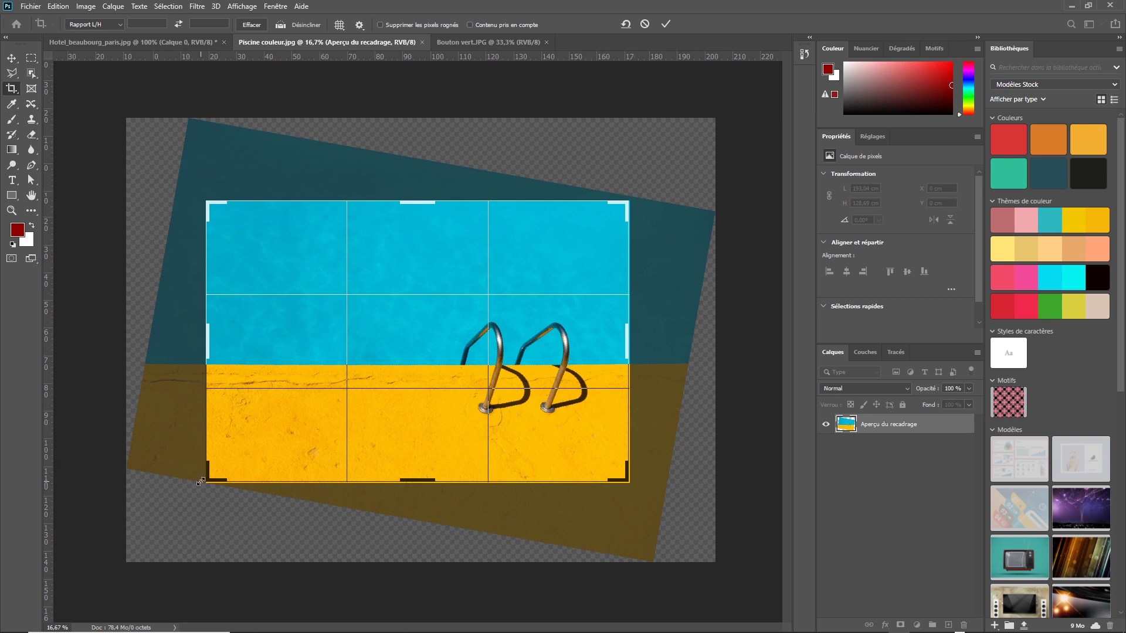
left_click_drag(209, 480, 212, 475)
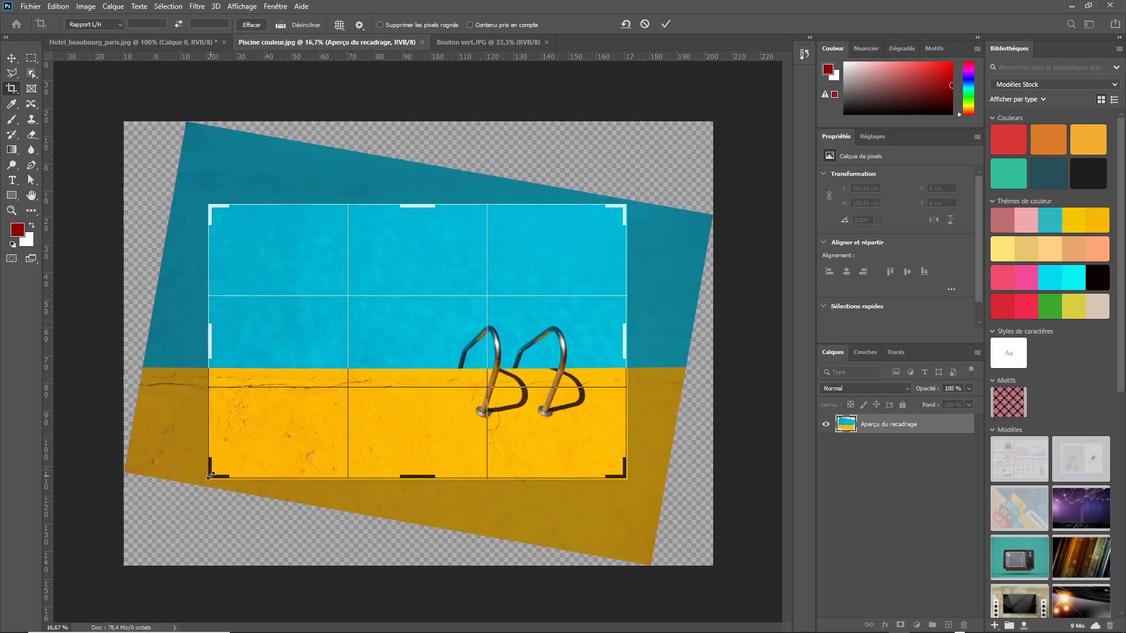
left_click(109, 24)
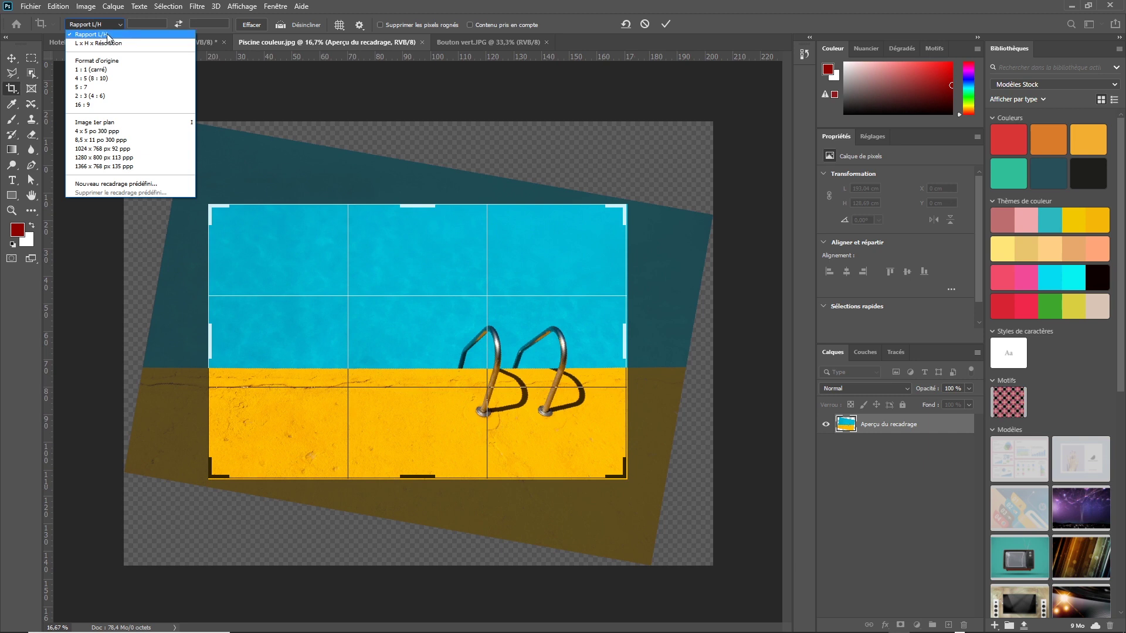
left_click(114, 24)
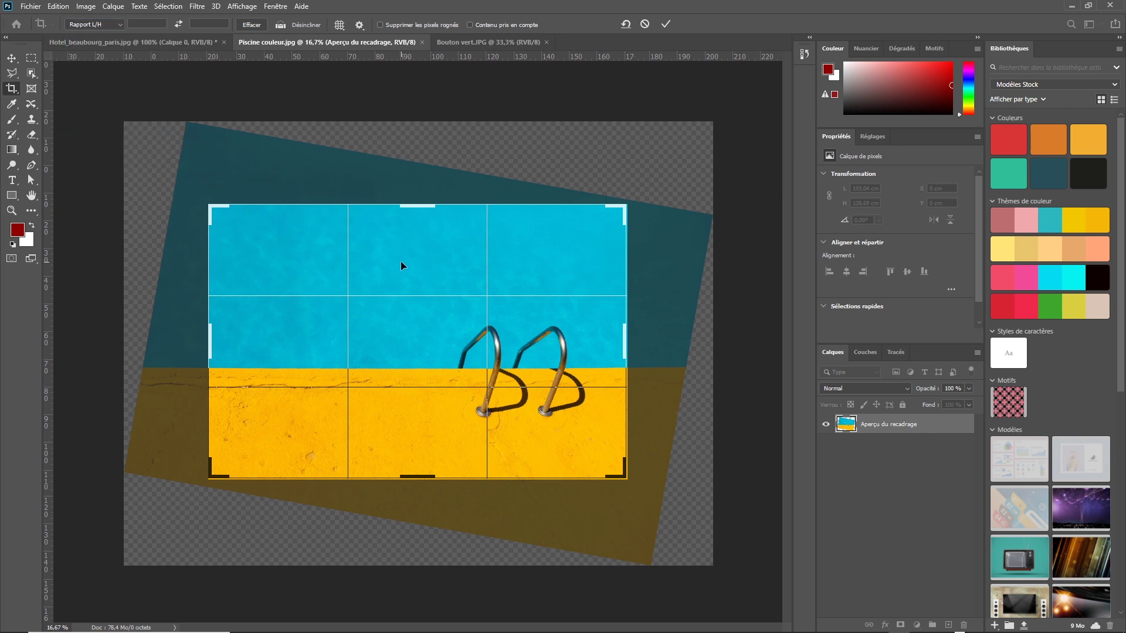
key("Return")
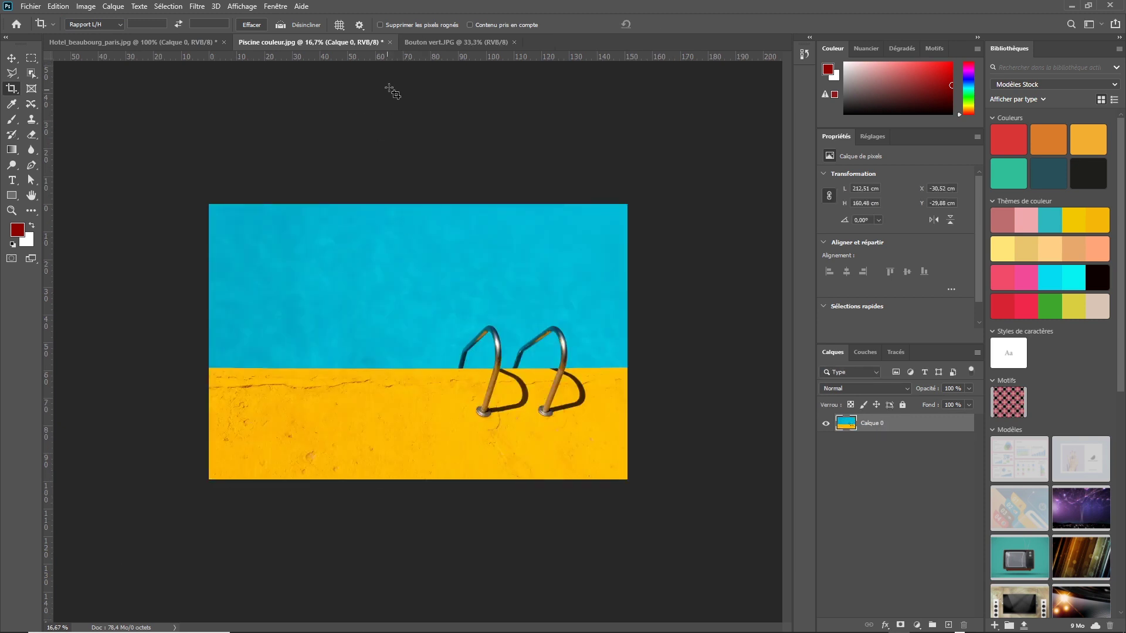
Step: Try to straighten Bouton vert.JPG by tracing the top edge of the light switch
left_click(425, 42)
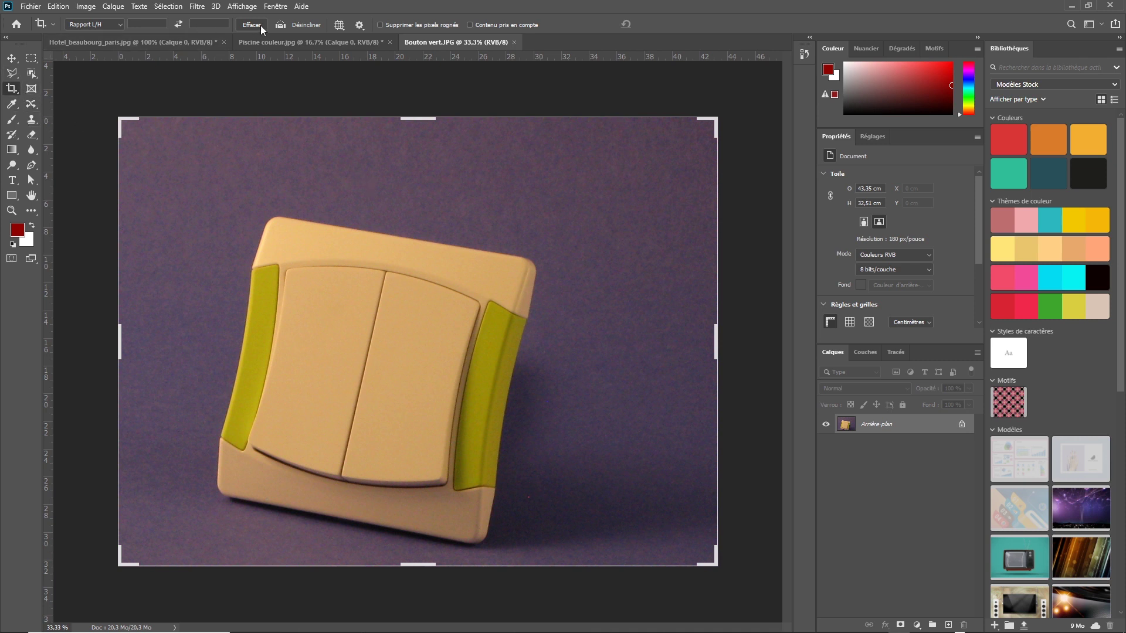
left_click(281, 25)
left_click_drag(277, 216, 534, 260)
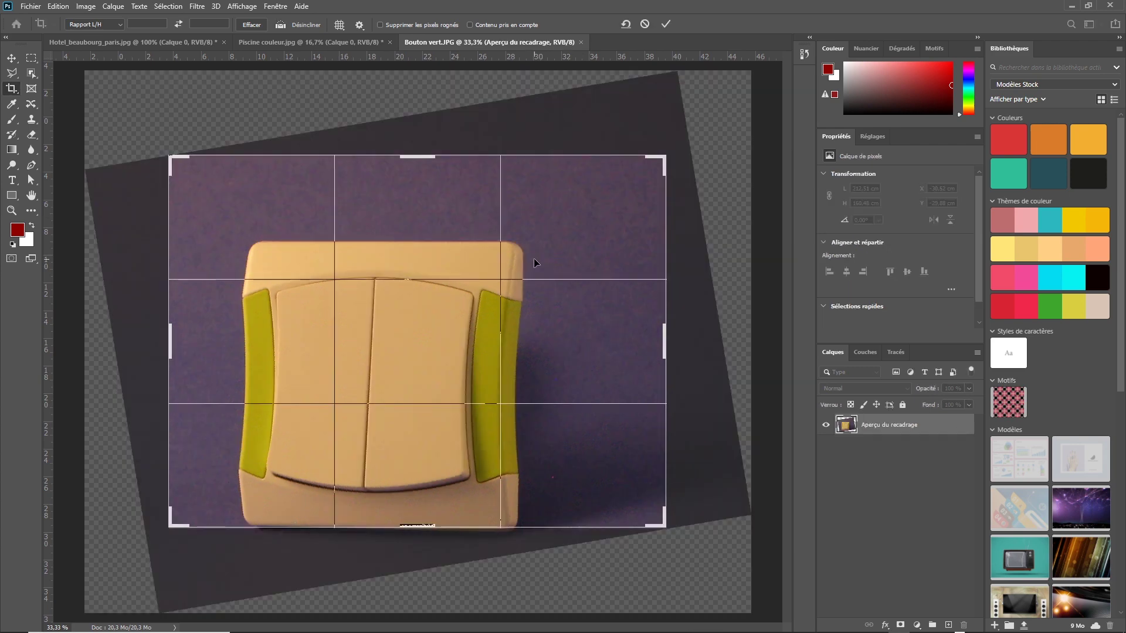
key("Return")
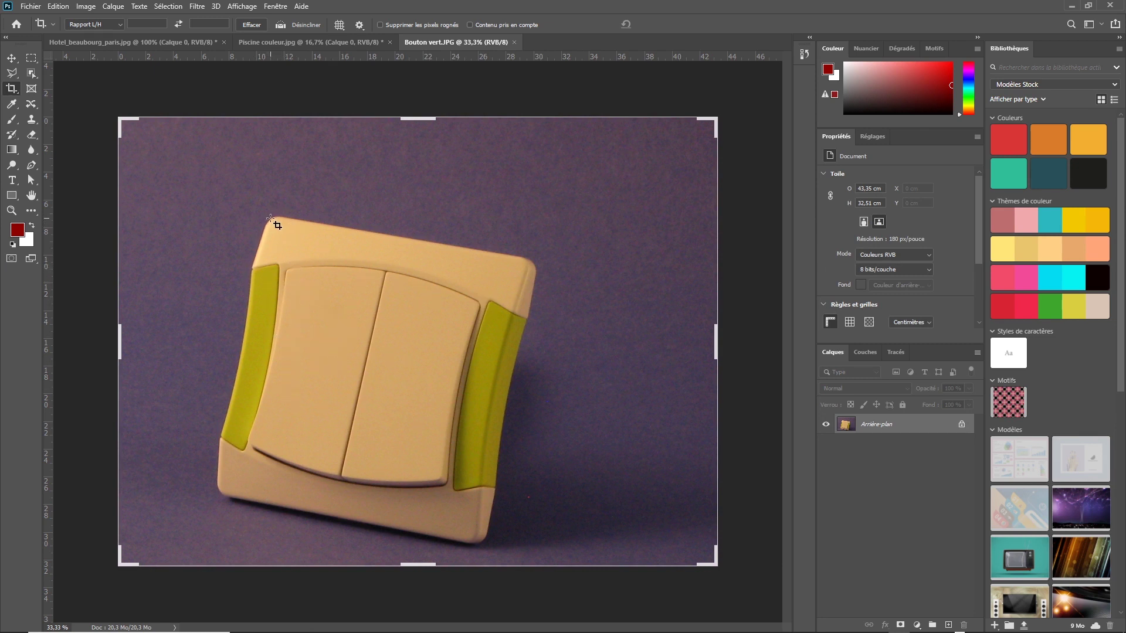
left_click_drag(275, 221, 273, 230)
key("Escape")
Step: Straighten Bouton vert.JPG along the switch's left edge, and tighten the crop frame around the switch without any empty corner
left_click(279, 25)
left_click_drag(269, 217, 217, 491)
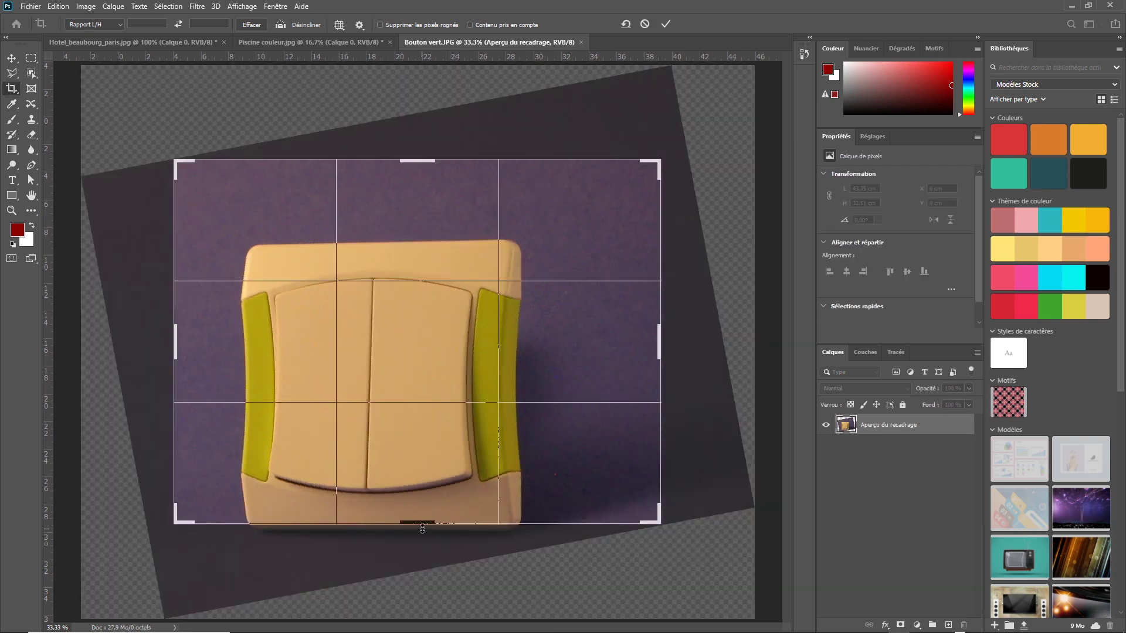
left_click_drag(423, 524, 424, 532)
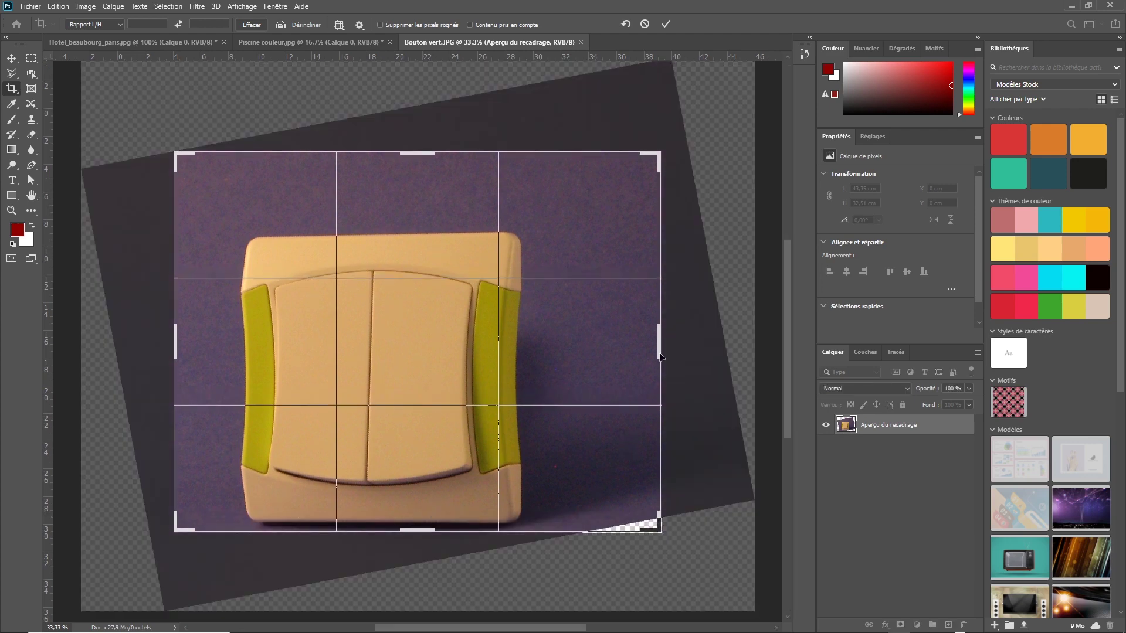
left_click_drag(659, 339, 602, 337)
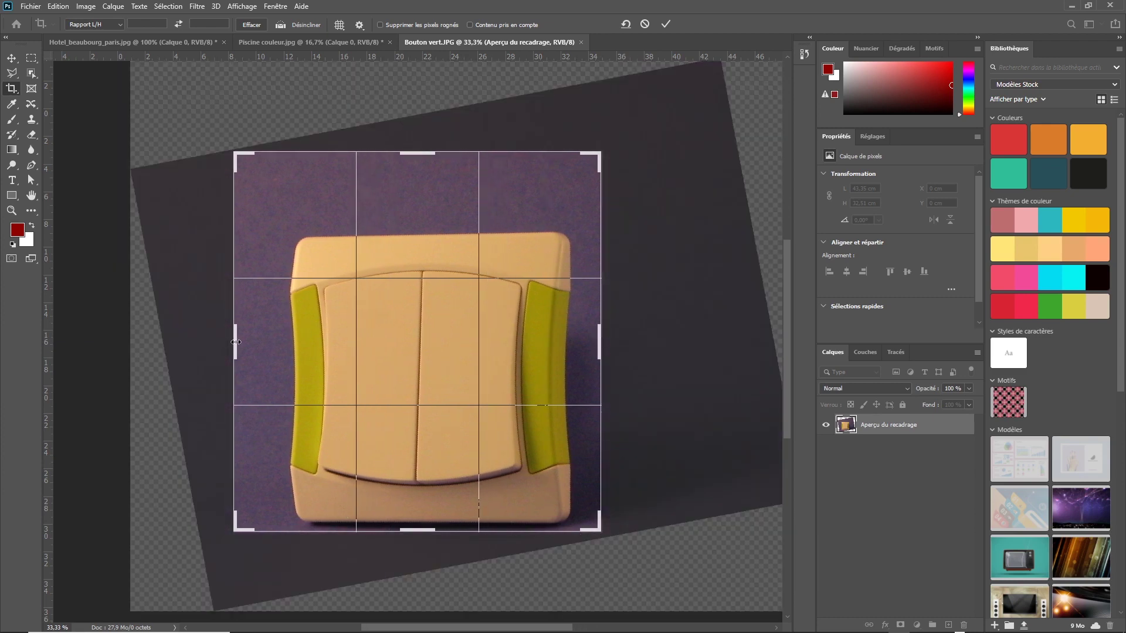
left_click_drag(237, 342, 247, 343)
left_click_drag(423, 148, 425, 181)
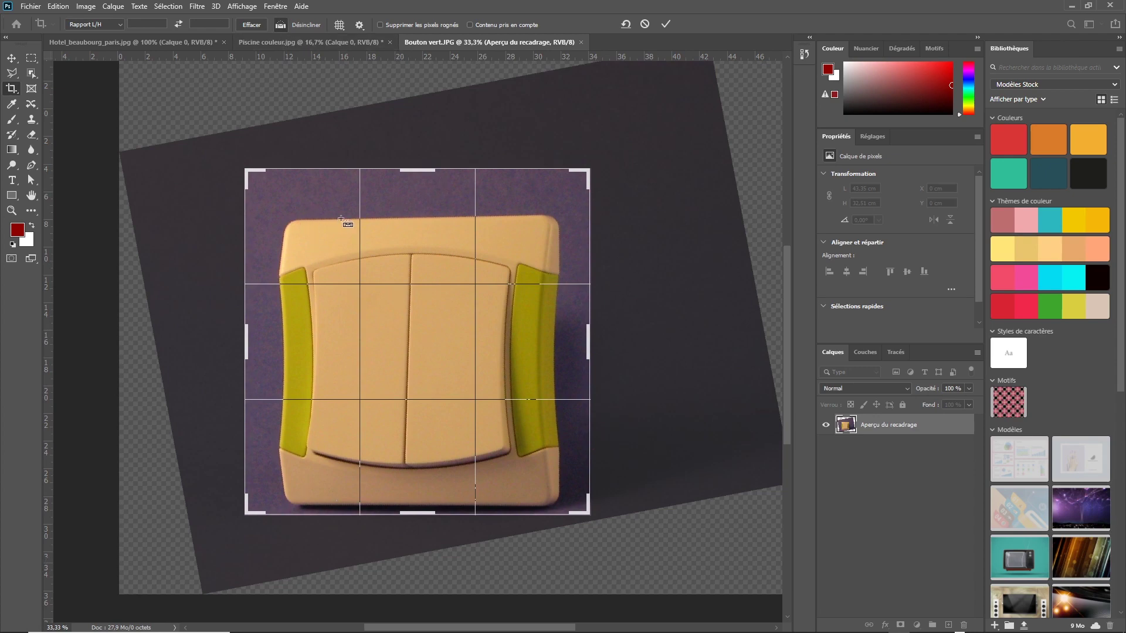
Step: Realign the switch photo along the switch's top edge with the Straighten option and apply the crop
left_click_drag(296, 221, 544, 218)
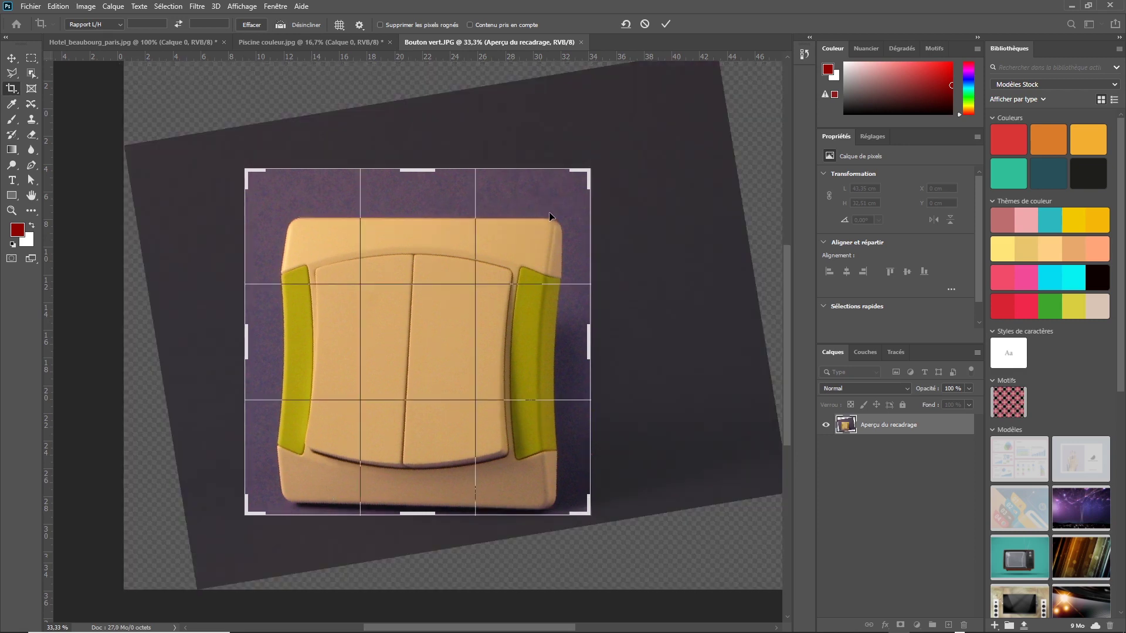
key("Return")
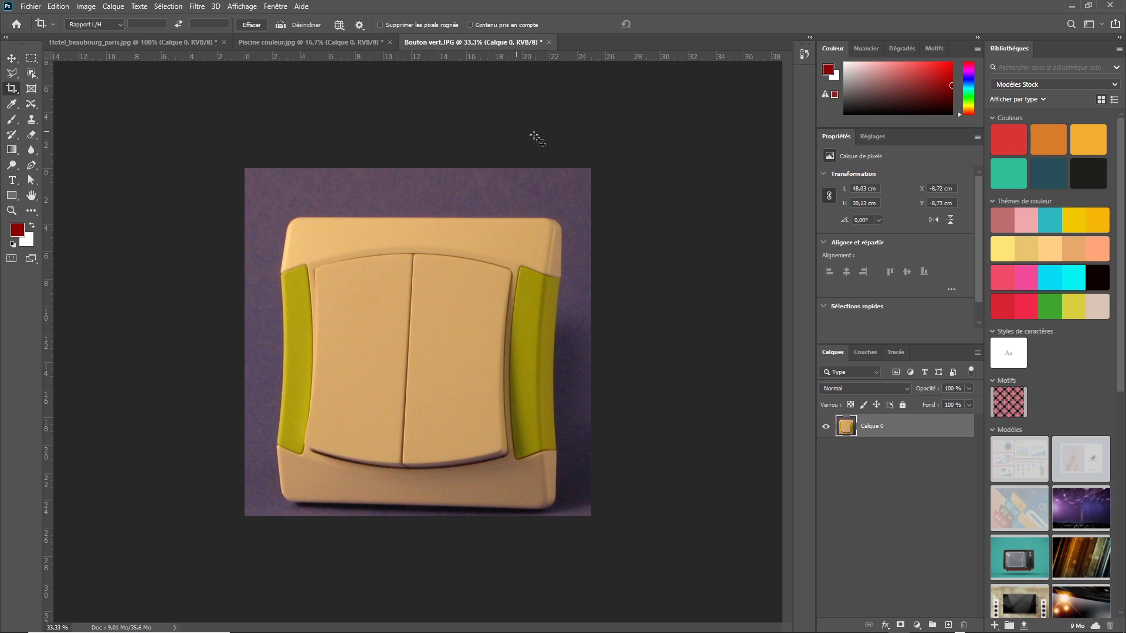
Step: Review the straightened pool and bridge photos in their open documents
left_click(344, 41)
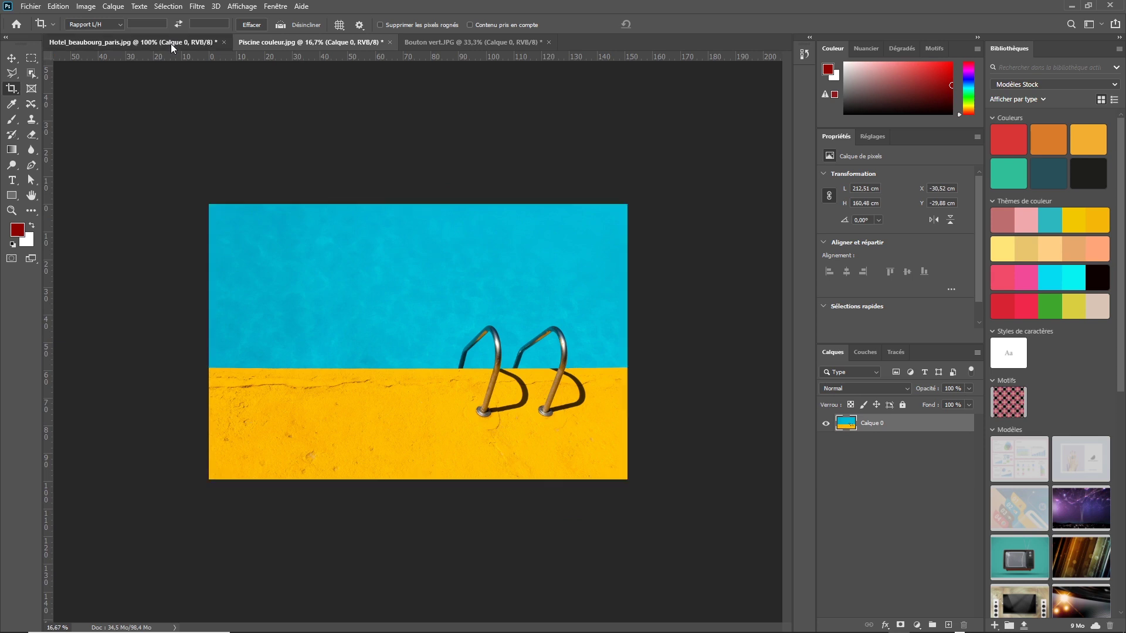
left_click(170, 42)
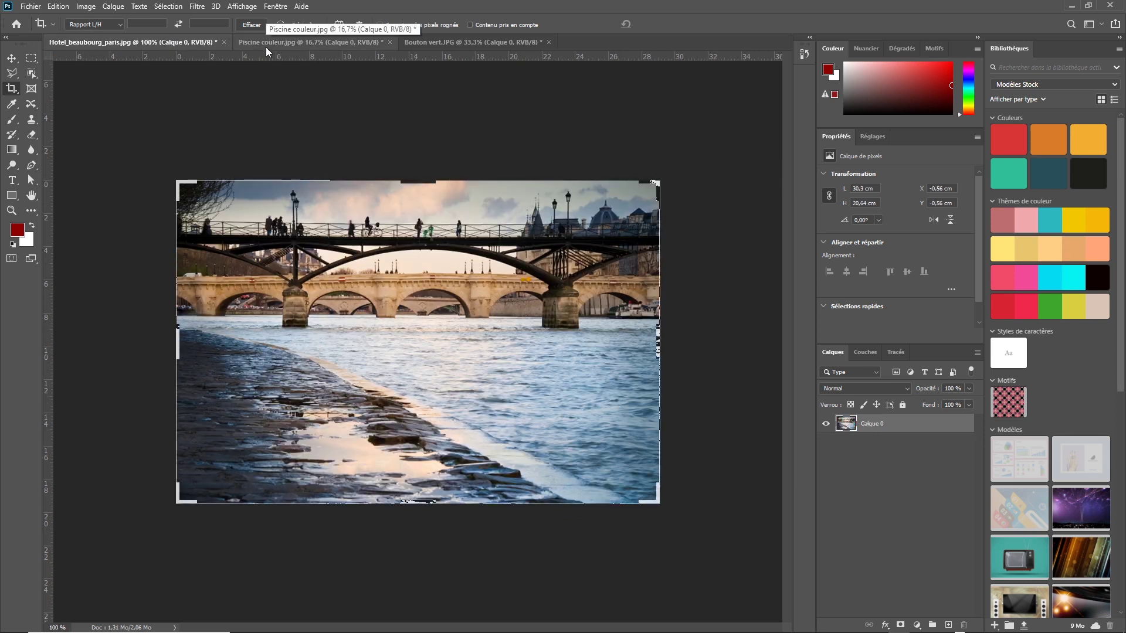